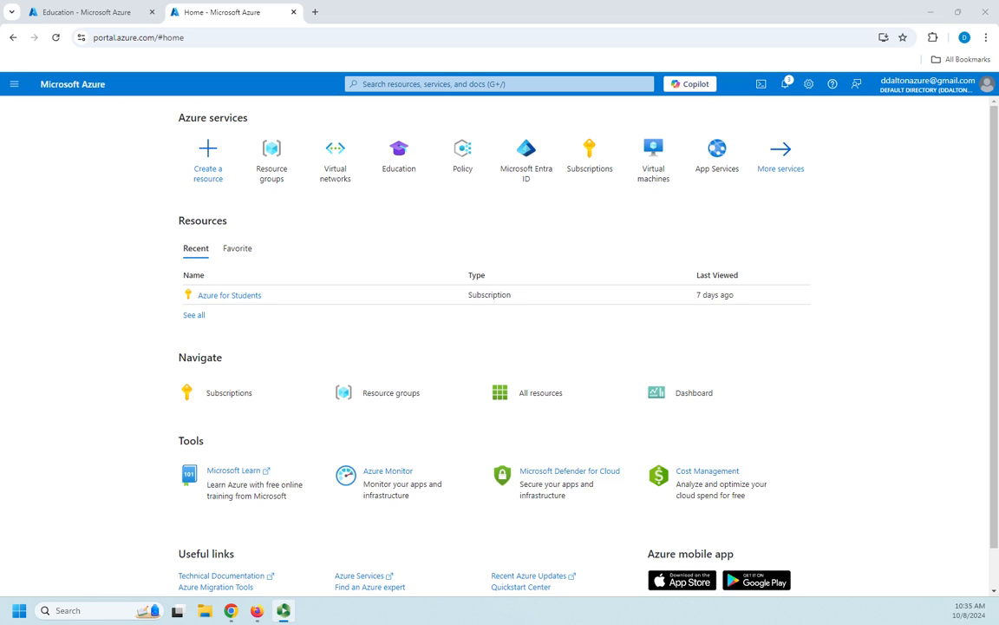
# Step: Start creating a virtual network and assign it to the Demonstrations resource group
pyautogui.click(14, 84)
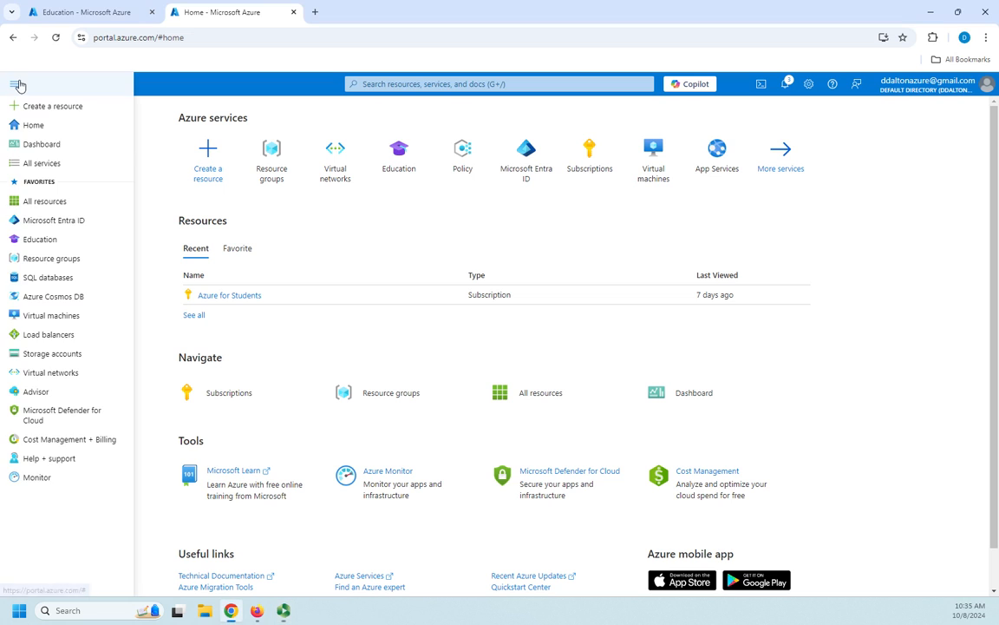
pyautogui.click(65, 374)
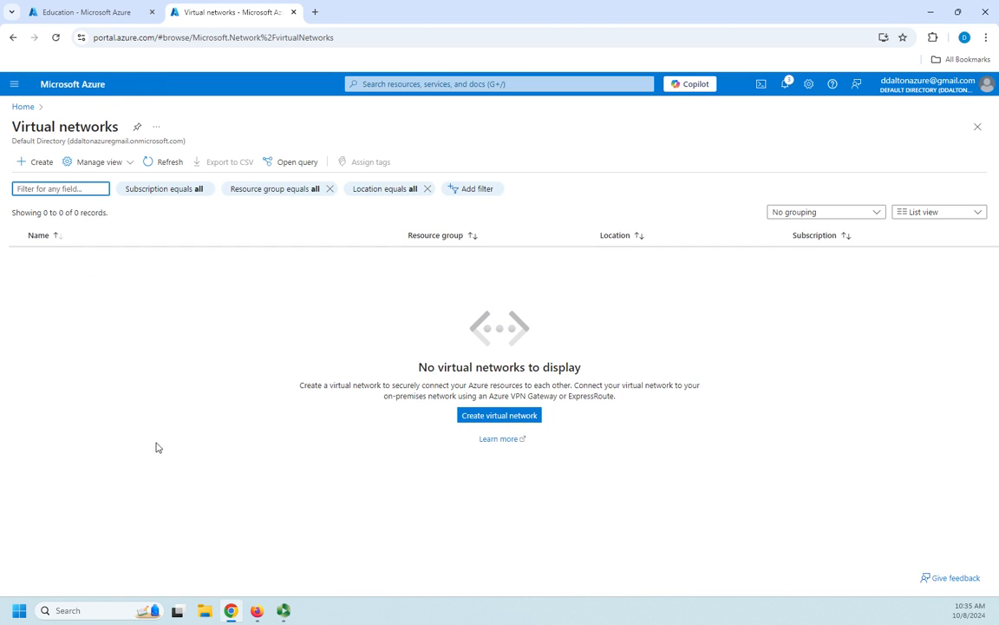
pyautogui.click(487, 426)
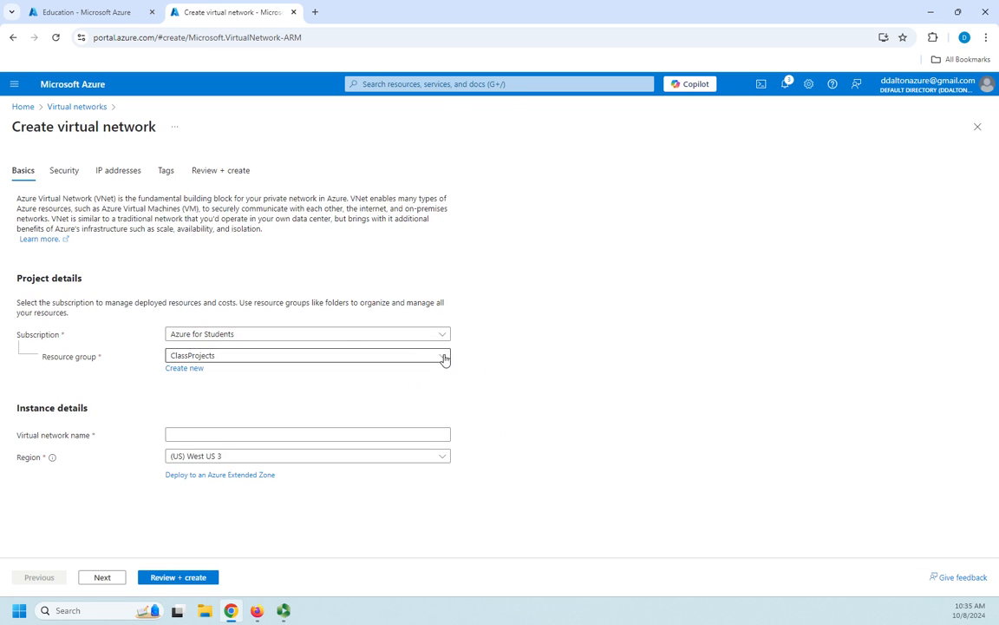
pyautogui.click(314, 355)
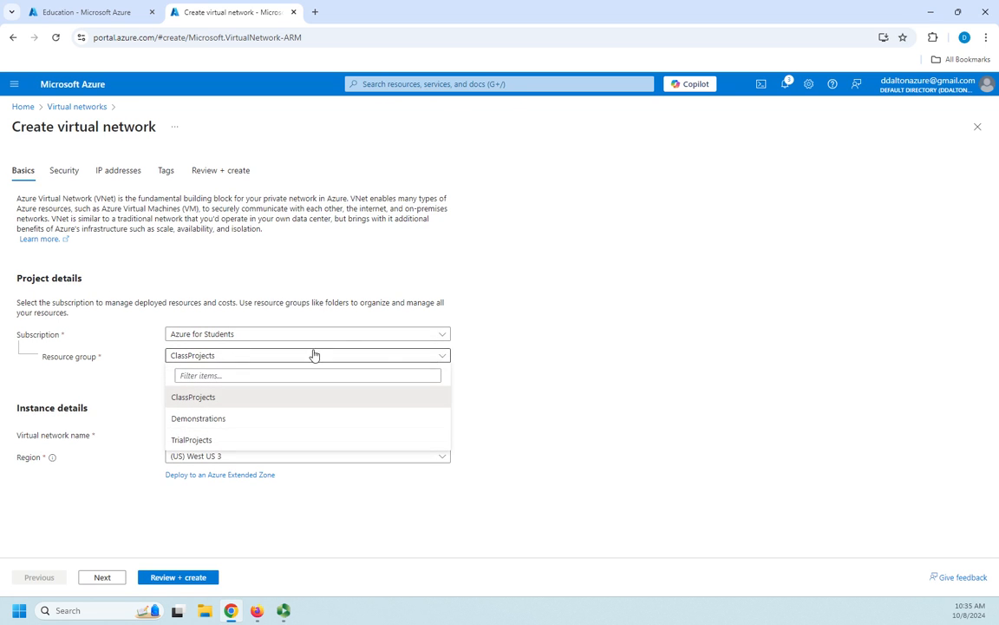
pyautogui.click(208, 424)
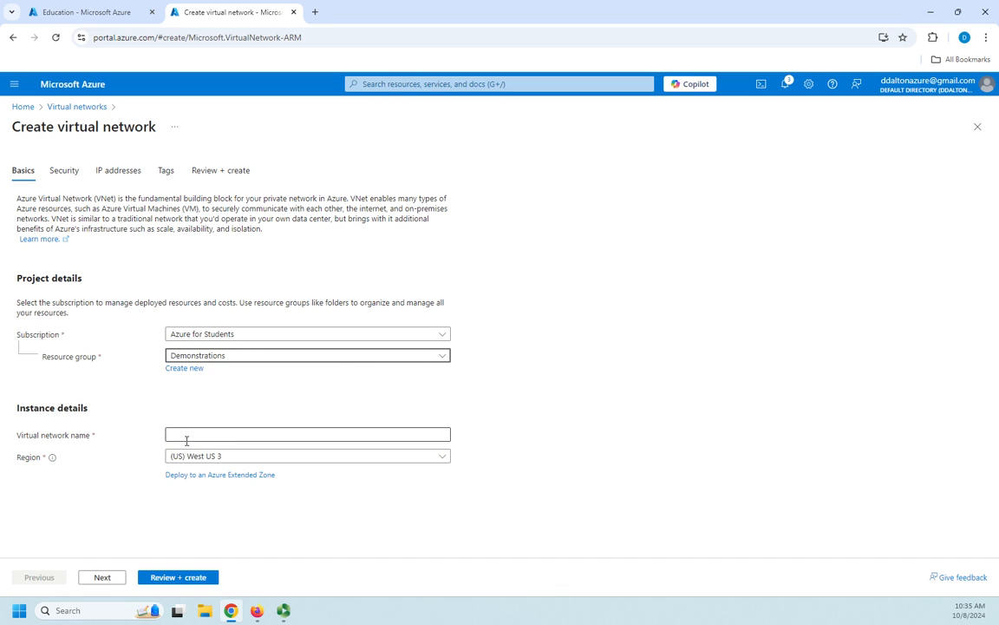
# Step: Name the virtual network DemoVirtualNetwork and set its region to (US) West US 2
pyautogui.click(236, 434)
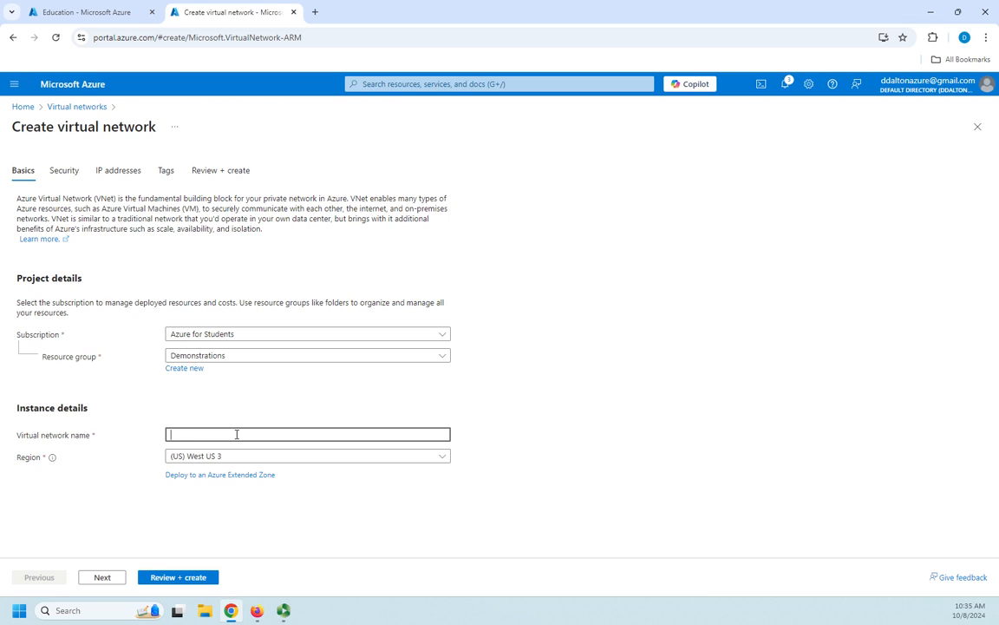
pyautogui.write('DE')
pyautogui.press('BackSpace')
pyautogui.write('E')
pyautogui.write('emo')
pyautogui.write('Virutal')
pyautogui.press('BackSpace')
pyautogui.press('BackSpace')
pyautogui.press('BackSpace')
pyautogui.press('BackSpace')
pyautogui.press('BackSpace')
pyautogui.write('rtualNetwork')
pyautogui.click(255, 457)
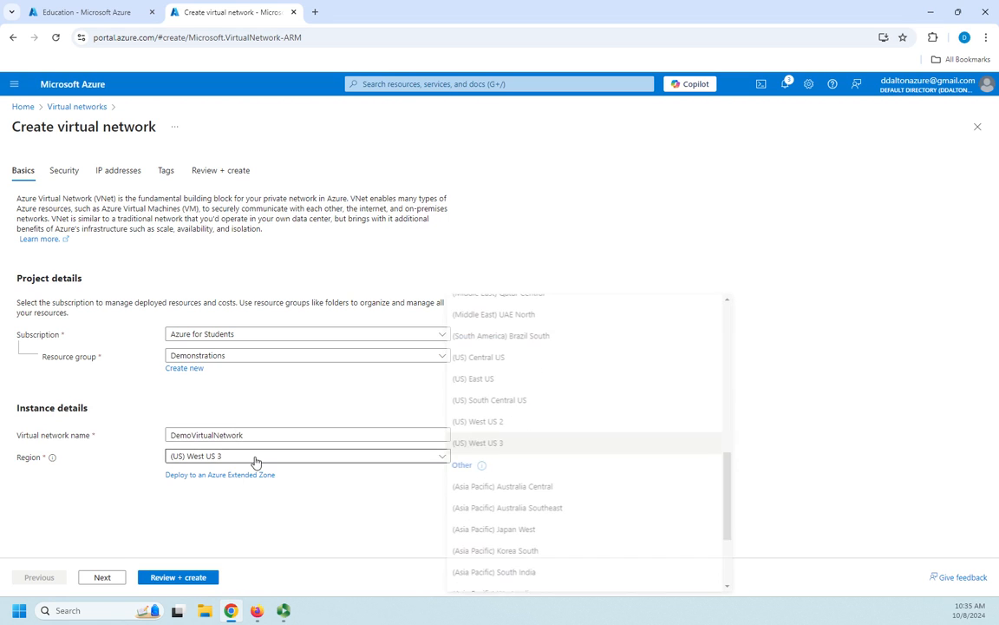
pyautogui.click(500, 422)
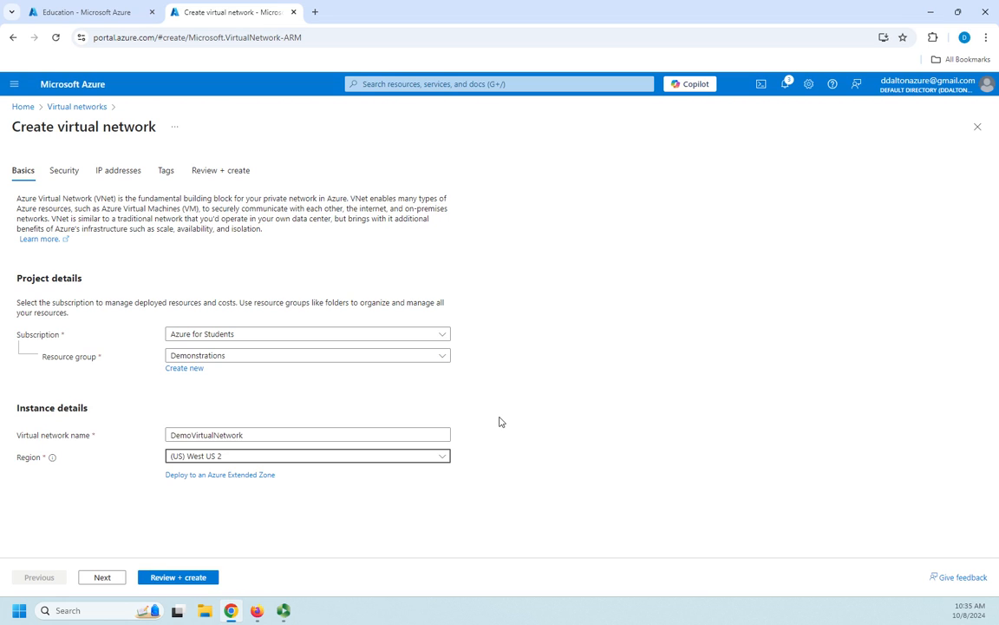
# Step: Review the optional security services, leave them all disabled, and continue to the IP address settings
pyautogui.click(99, 577)
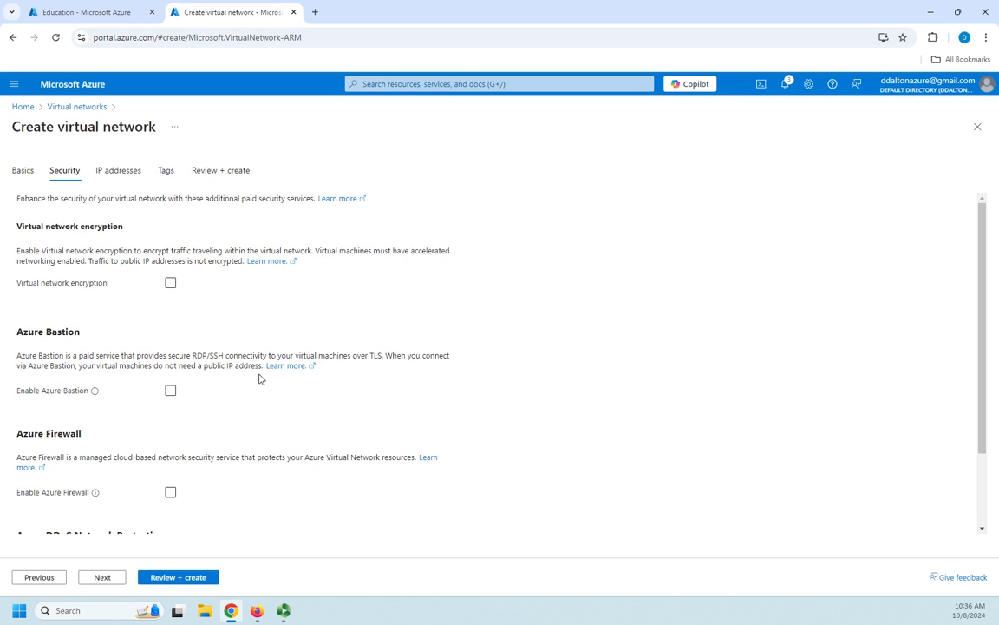
pyautogui.click(170, 391)
pyautogui.scroll(-3, 266, 400)
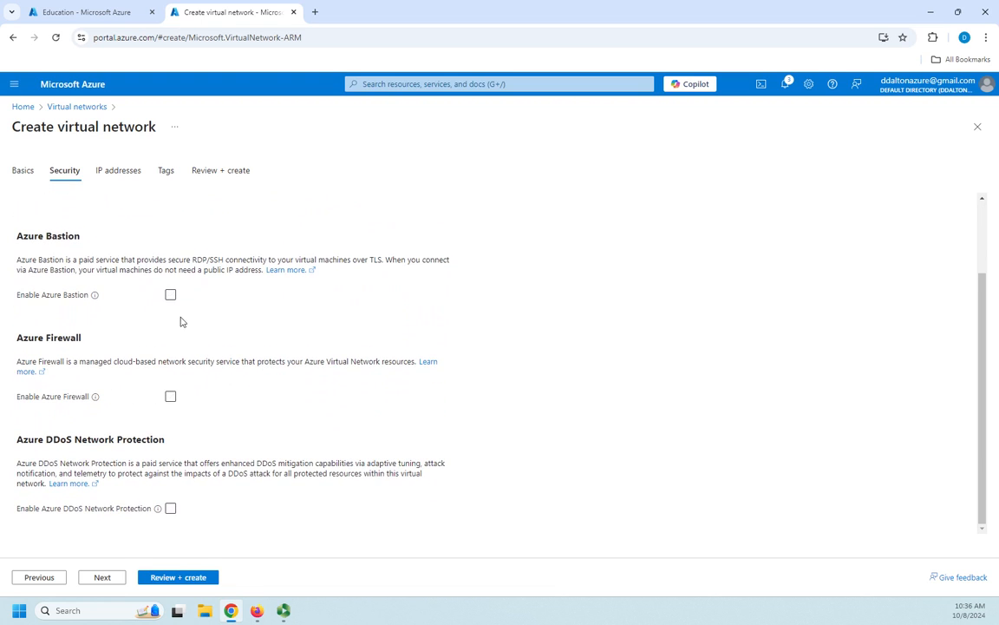
pyautogui.click(170, 396)
pyautogui.scroll(3, 292, 515)
pyautogui.scroll(-3, 293, 517)
pyautogui.click(102, 577)
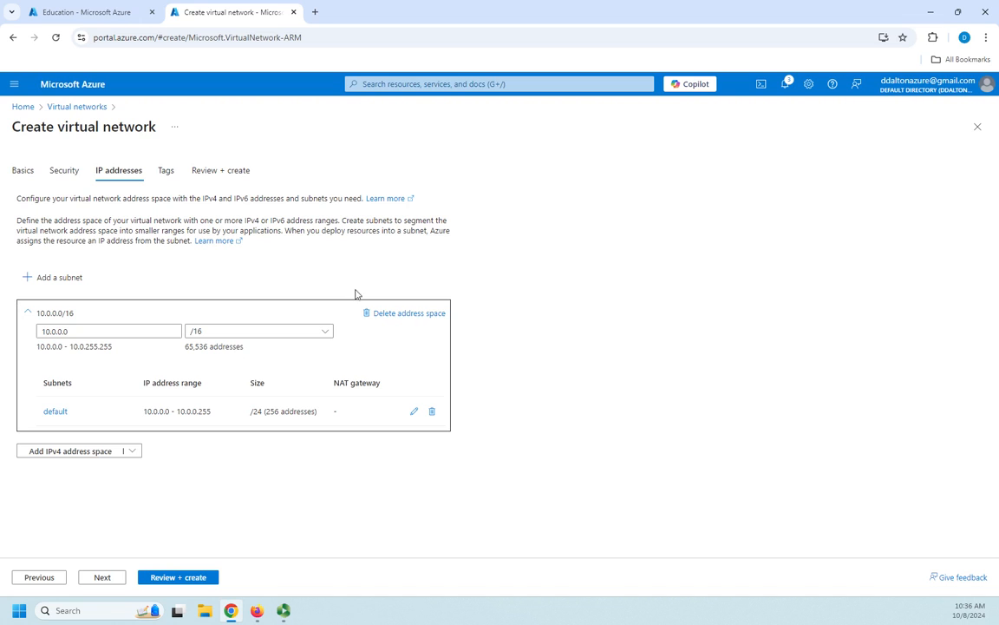
# Step: Replace the default address space with a new IPv4 address space of 172.16.0.0/16
pyautogui.click(411, 316)
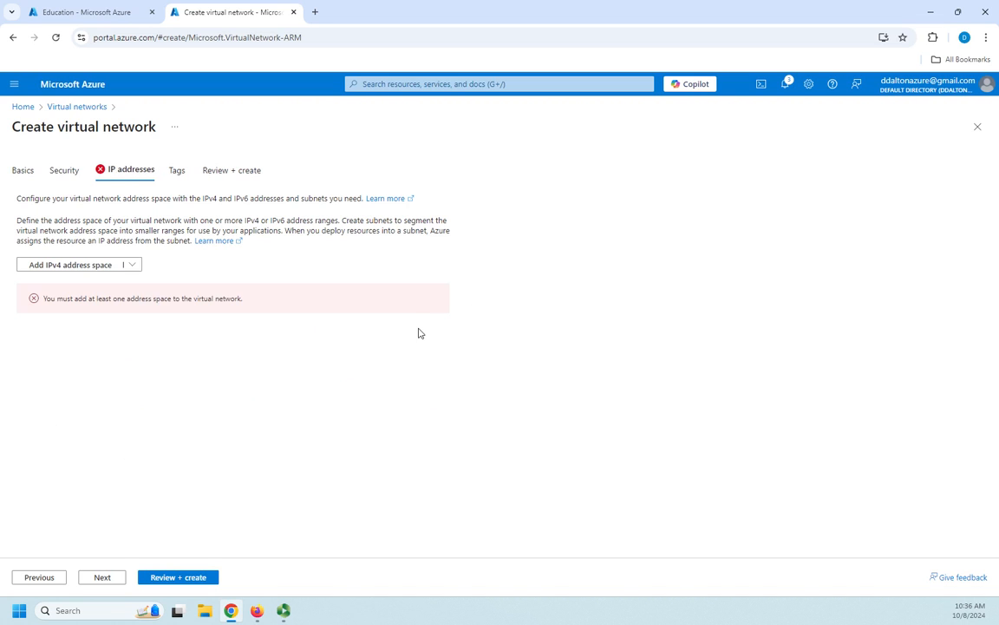
pyautogui.click(71, 265)
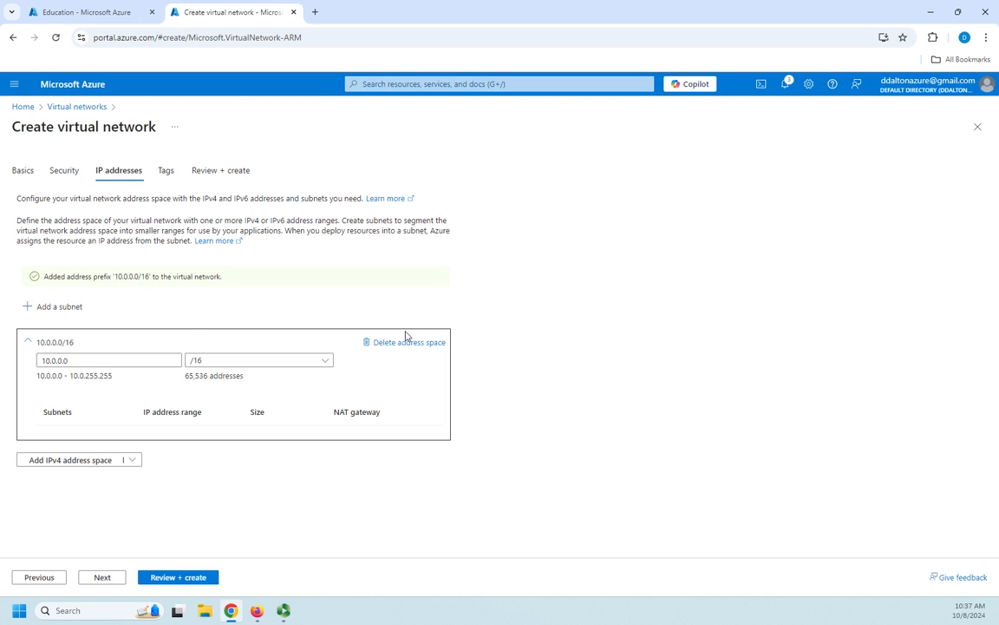
pyautogui.click(145, 361)
pyautogui.moveTo(105, 361); pyautogui.dragTo(29, 366)
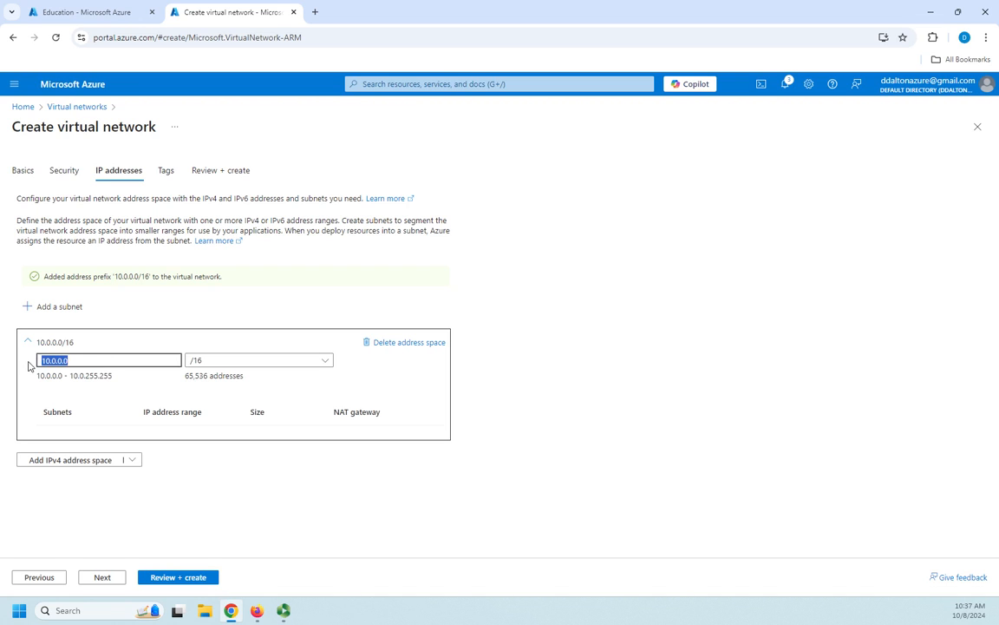
pyautogui.write('172.16.')
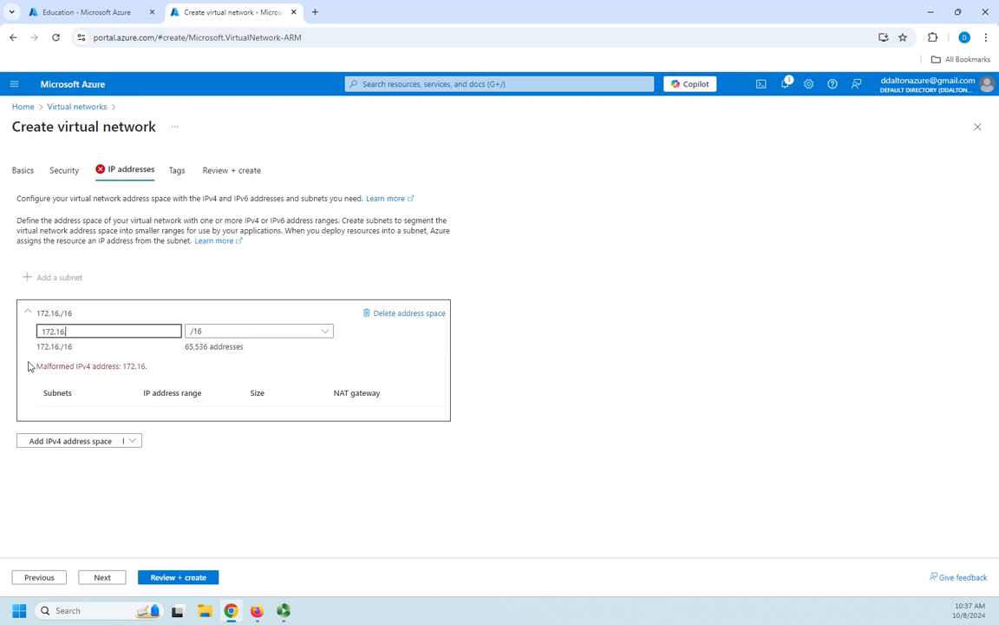
pyautogui.write('0.0')
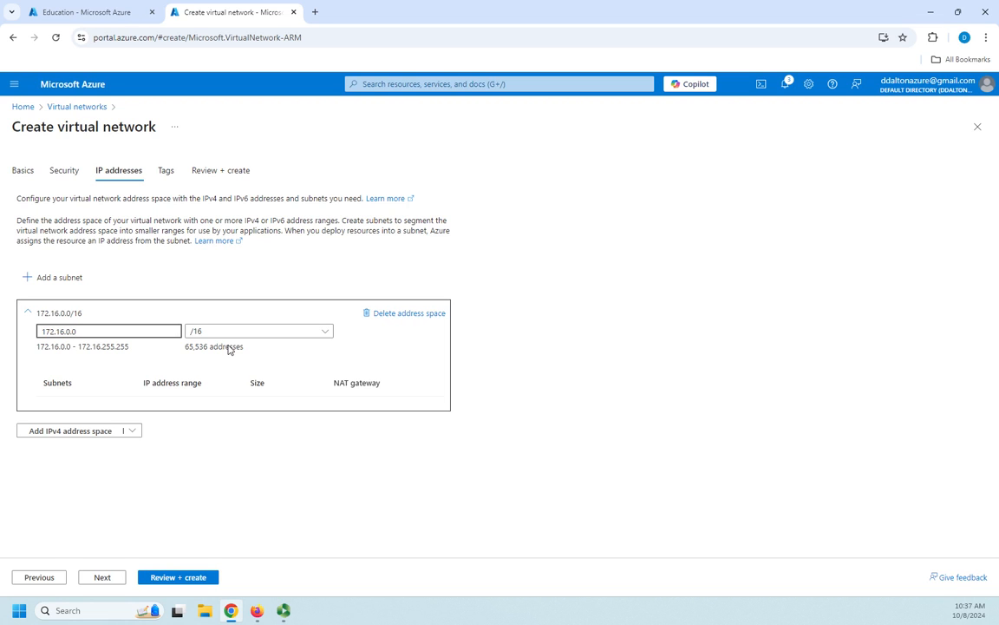
# Step: Add a subnet named default in 172.16.0.0/16, starting at 172.16.0.0 with size /24, leaving the private subnet, security and endpoint options at their defaults
pyautogui.click(41, 279)
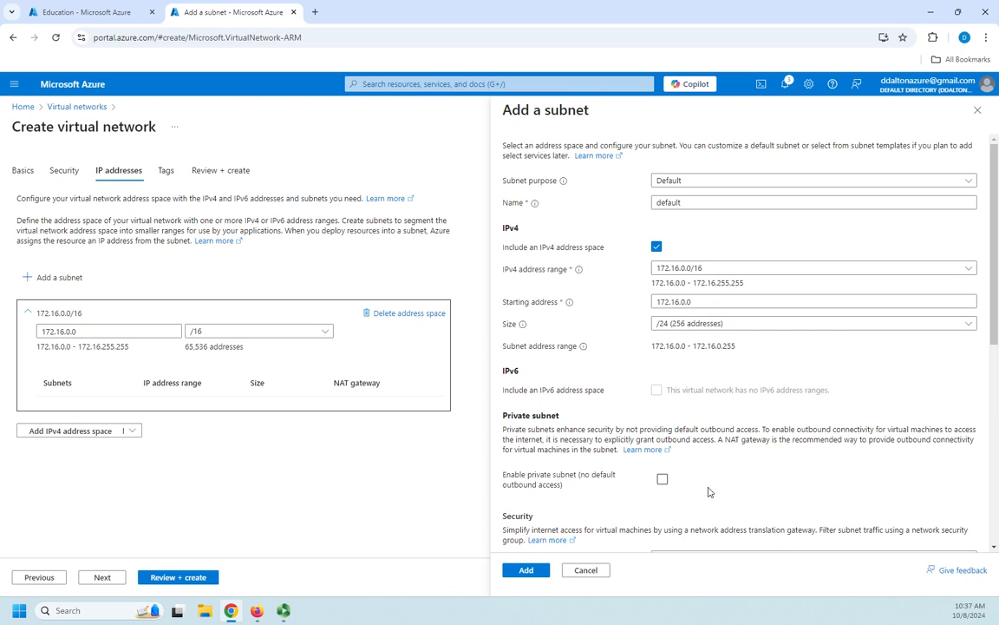
pyautogui.scroll(-3, 735, 482)
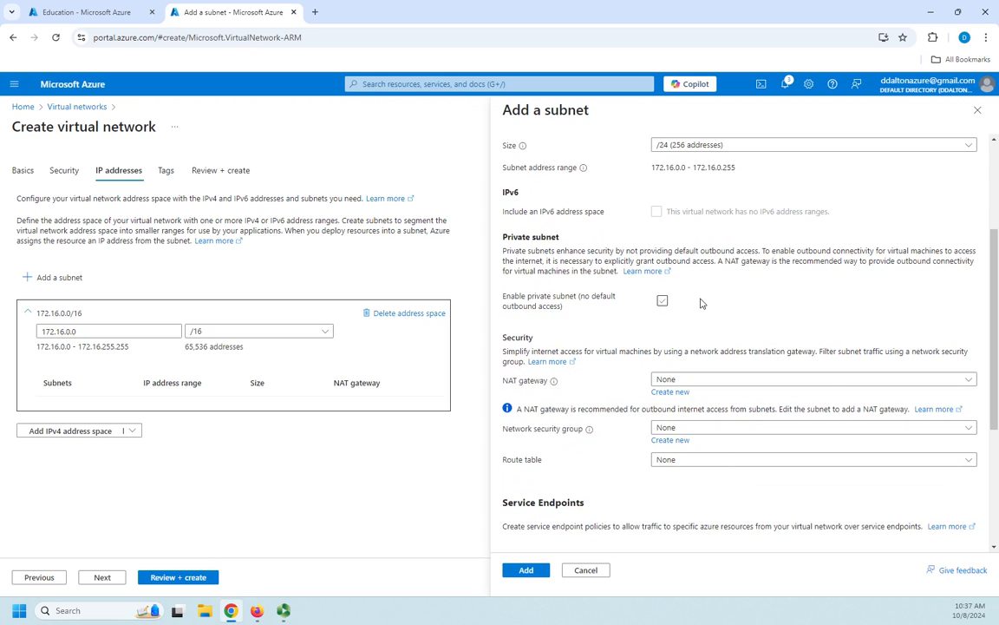
pyautogui.scroll(-1, 705, 360)
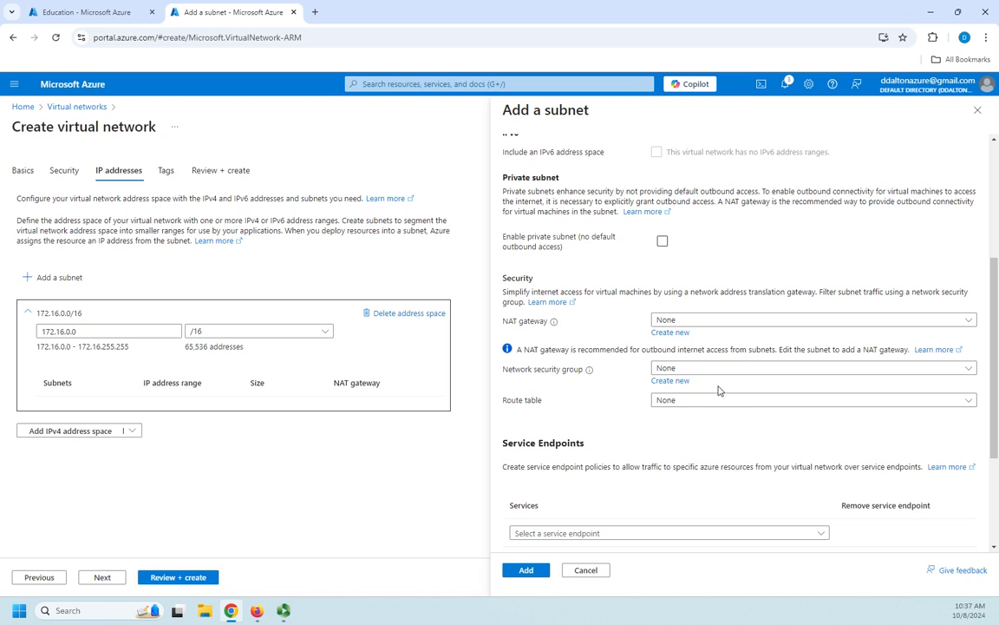
pyautogui.click(969, 400)
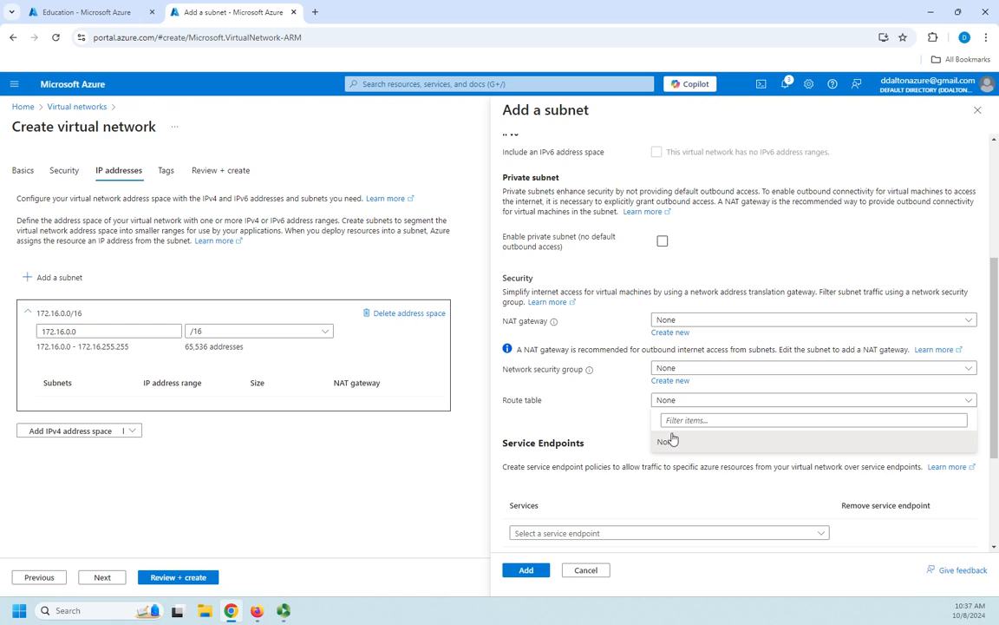
pyautogui.scroll(-2, 587, 391)
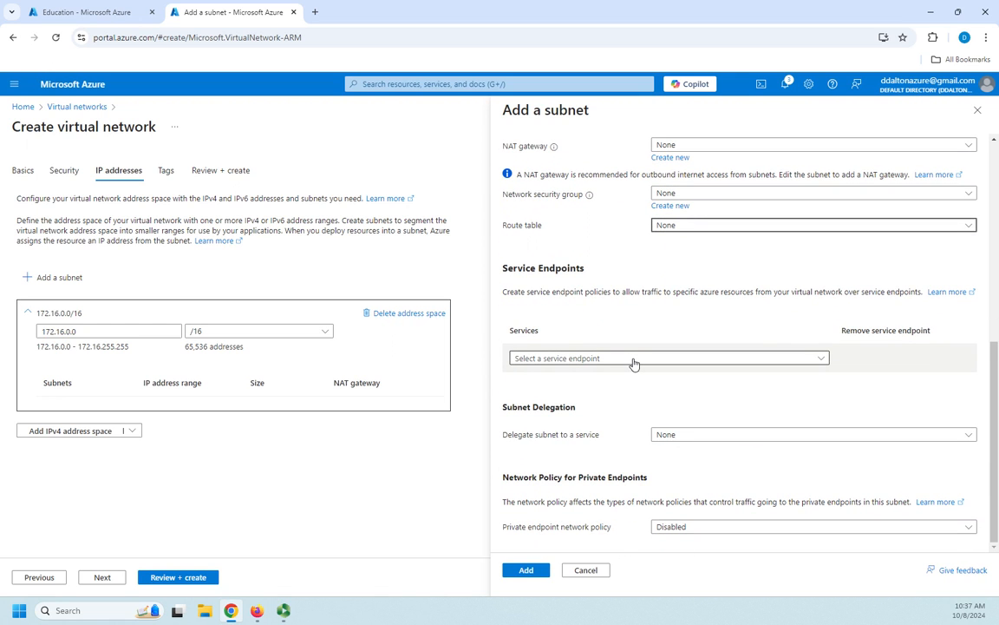
pyautogui.scroll(6, 633, 364)
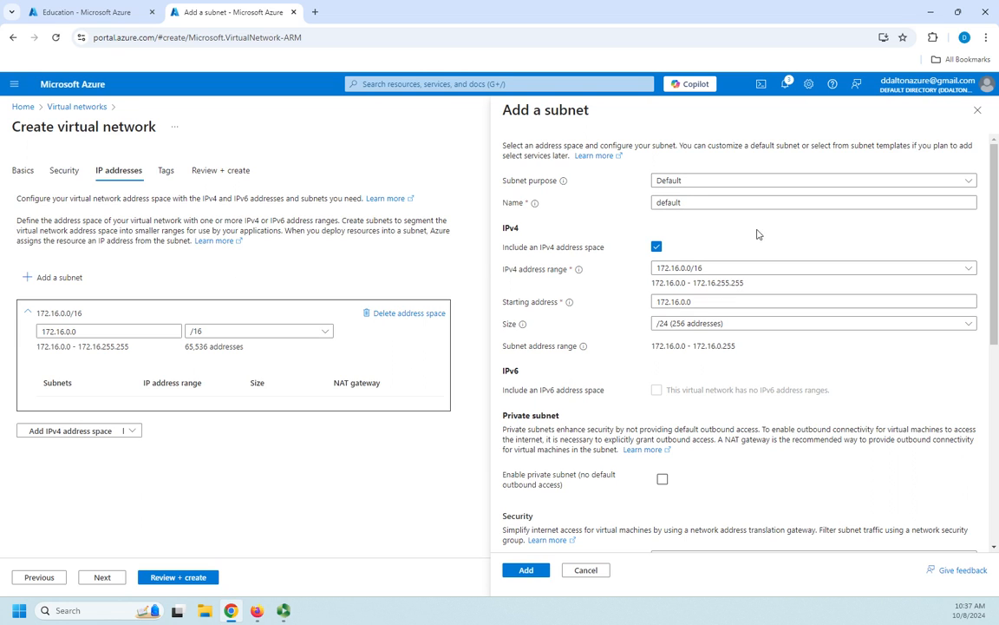
pyautogui.click(694, 270)
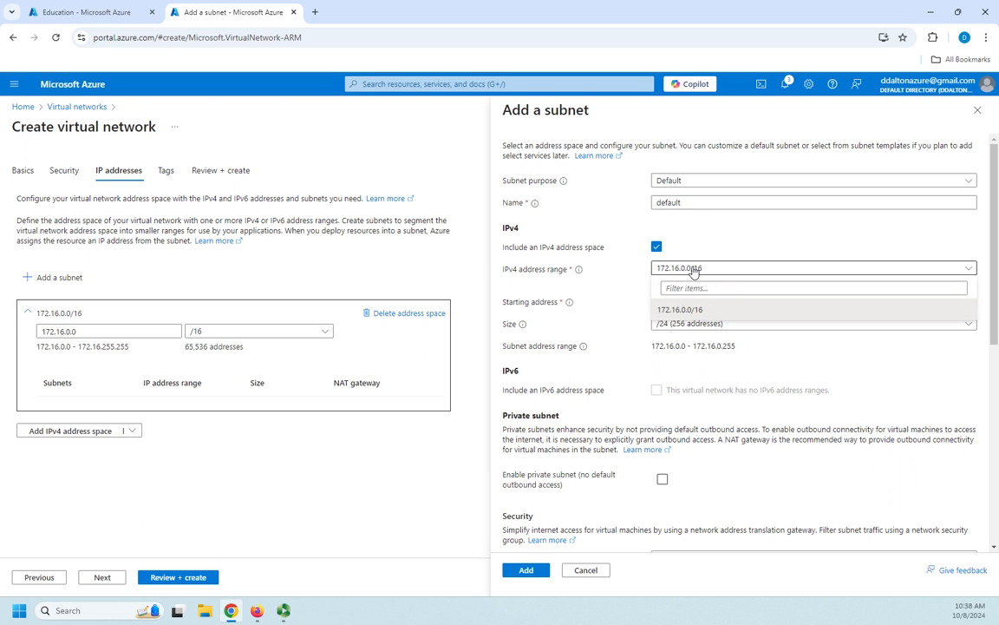
pyautogui.click(629, 280)
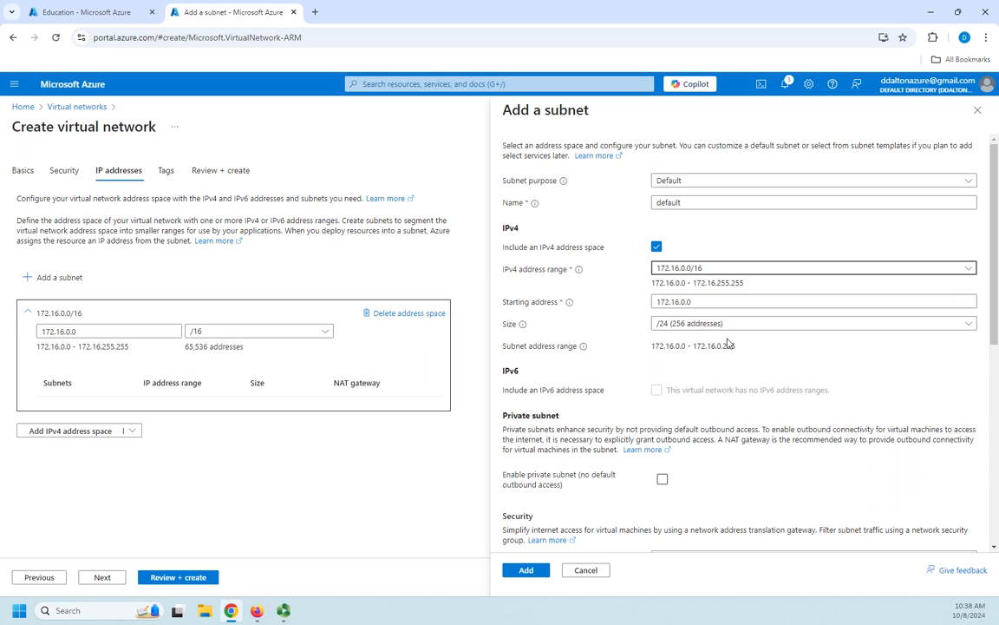
pyautogui.click(971, 323)
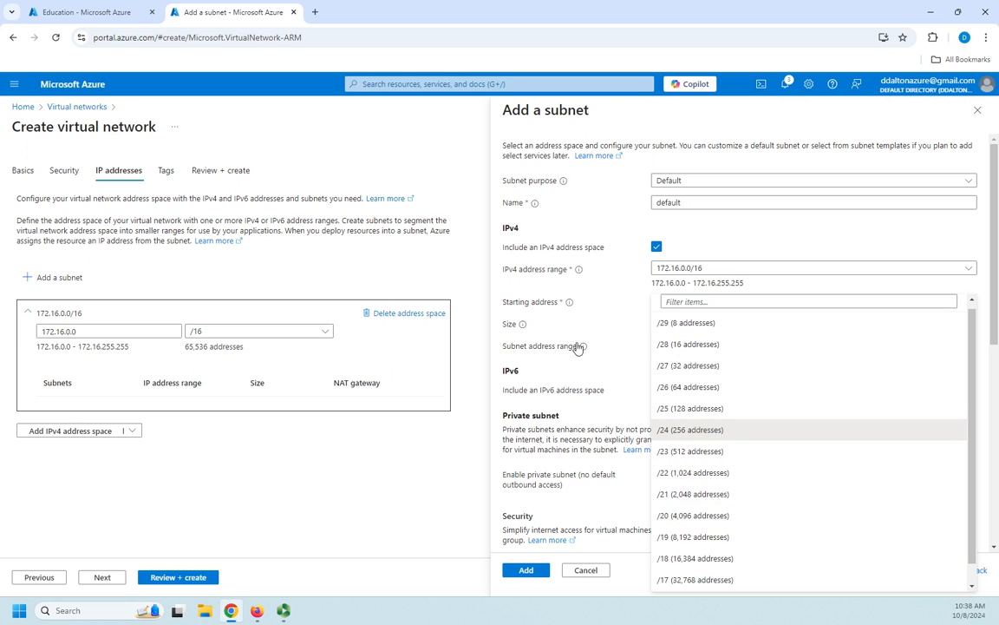
pyautogui.click(615, 323)
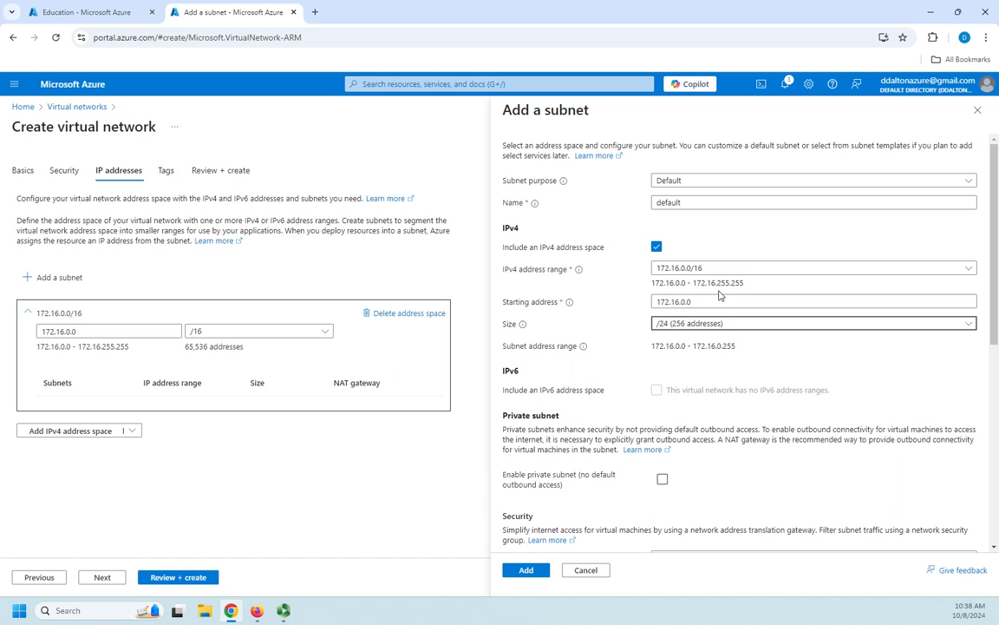
pyautogui.click(536, 571)
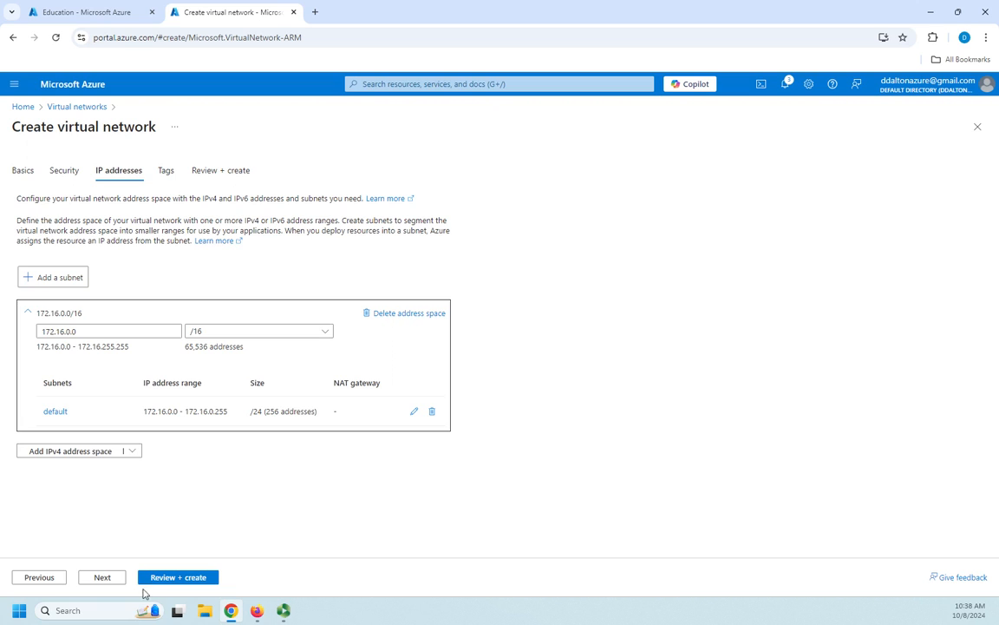
# Step: Continue without adding tags, review the configuration, and create the virtual network
pyautogui.click(108, 577)
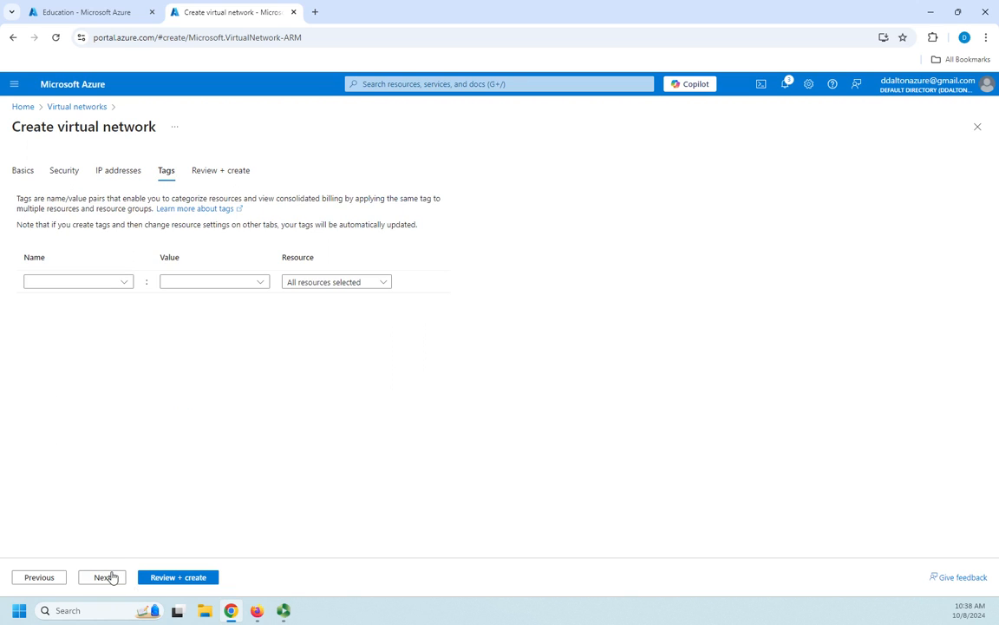
pyautogui.click(54, 580)
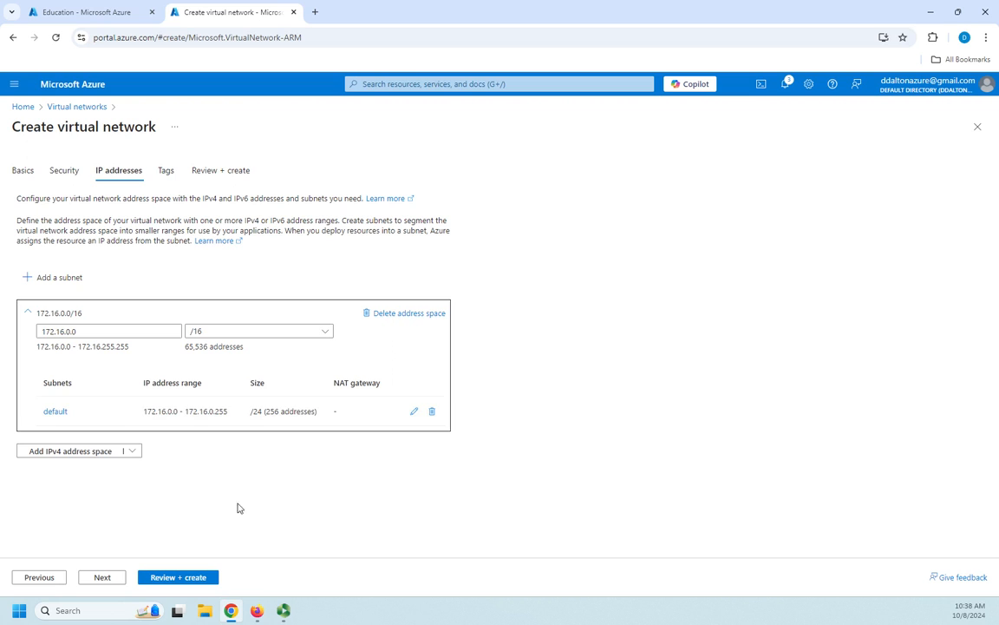
pyautogui.click(94, 580)
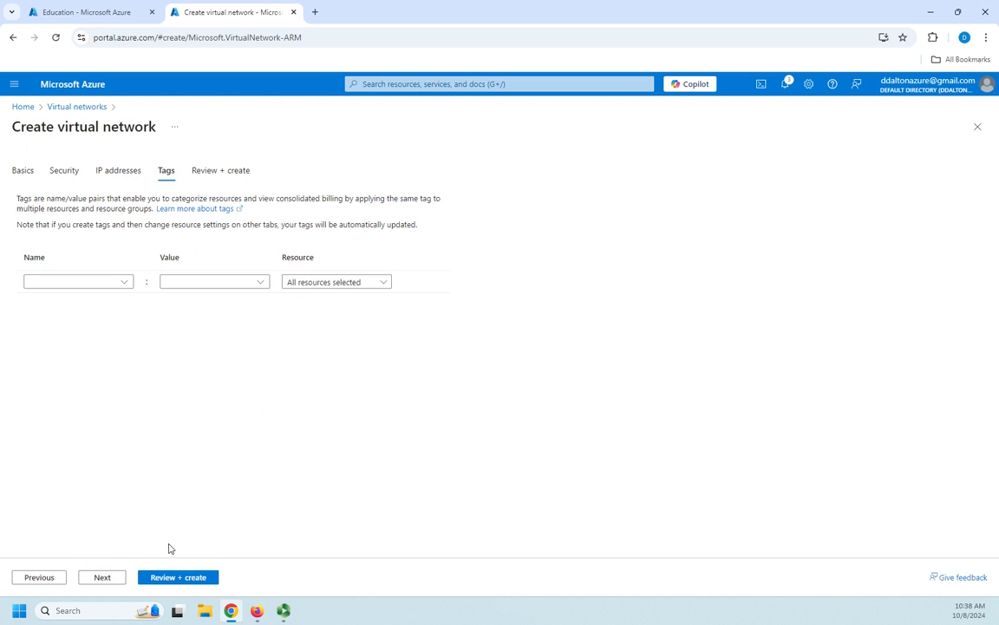
pyautogui.click(162, 578)
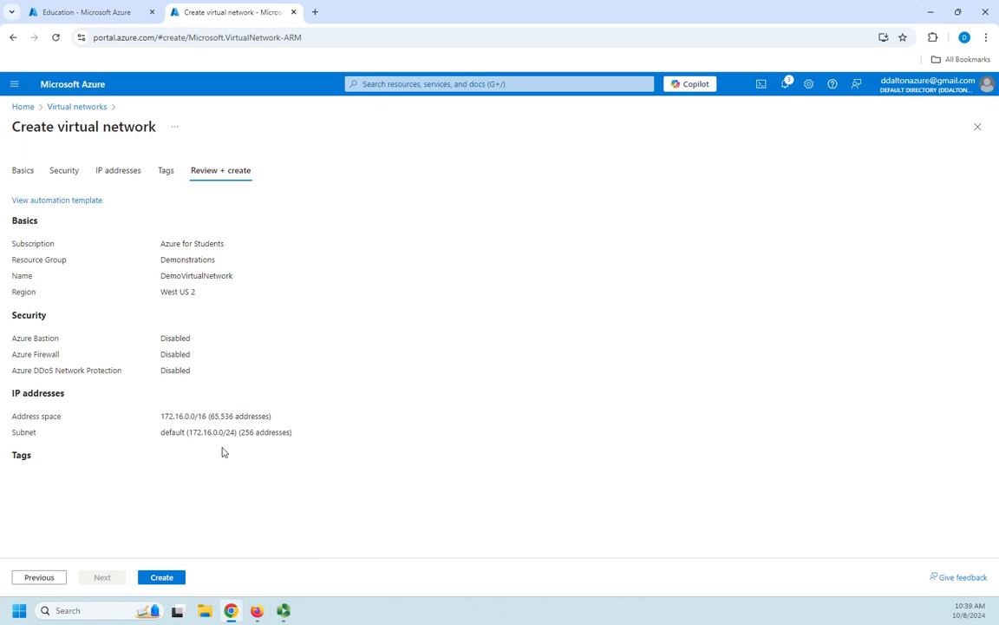
pyautogui.click(161, 578)
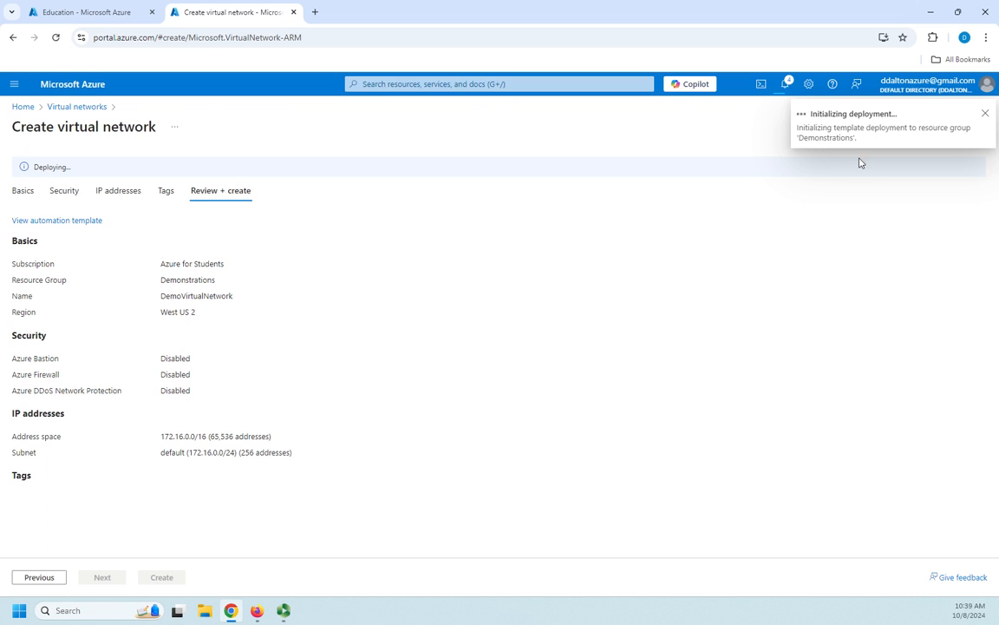
pyautogui.click(78, 107)
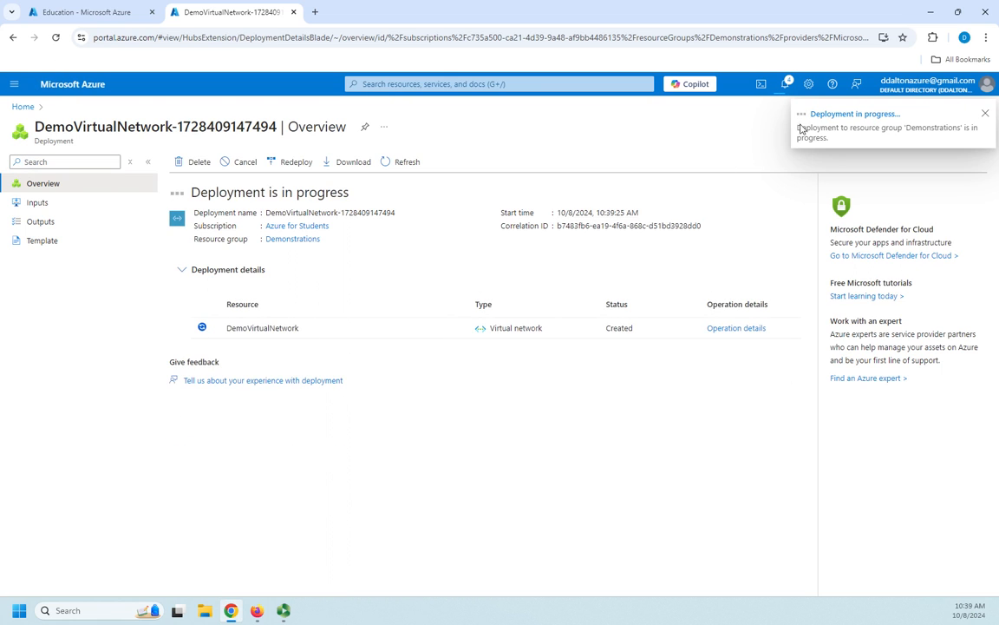
pyautogui.click(987, 114)
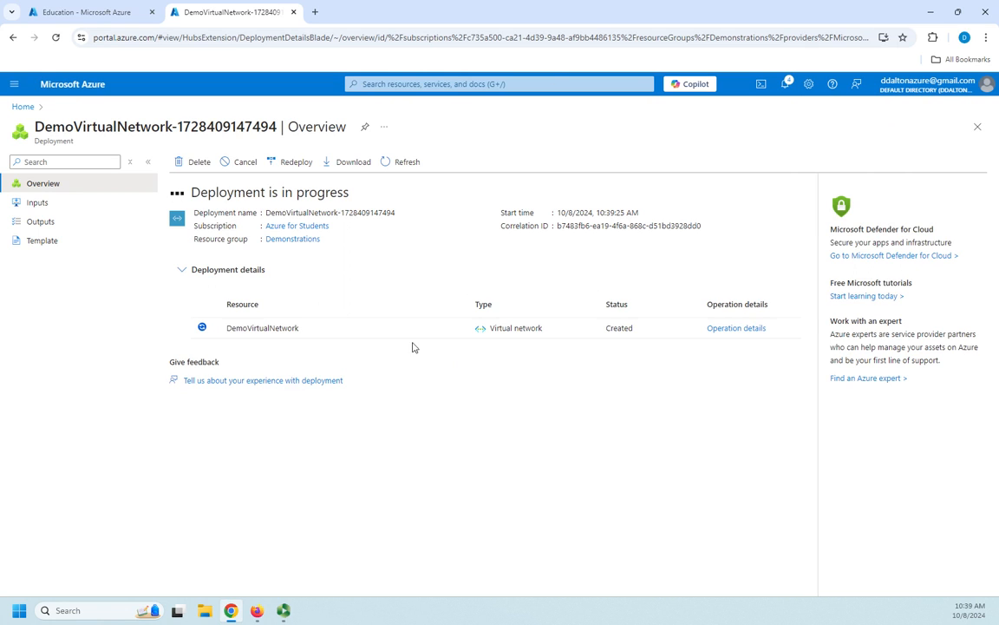
# Step: Examine the deployment's inputs, outputs and template, and open the deployed virtual network resource
pyautogui.click(40, 205)
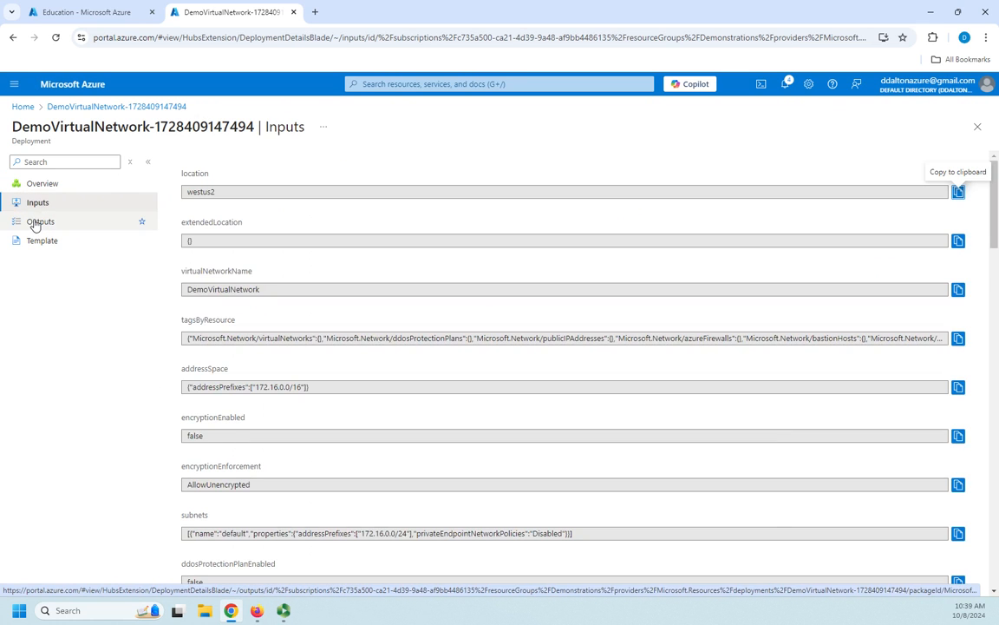
pyautogui.click(37, 223)
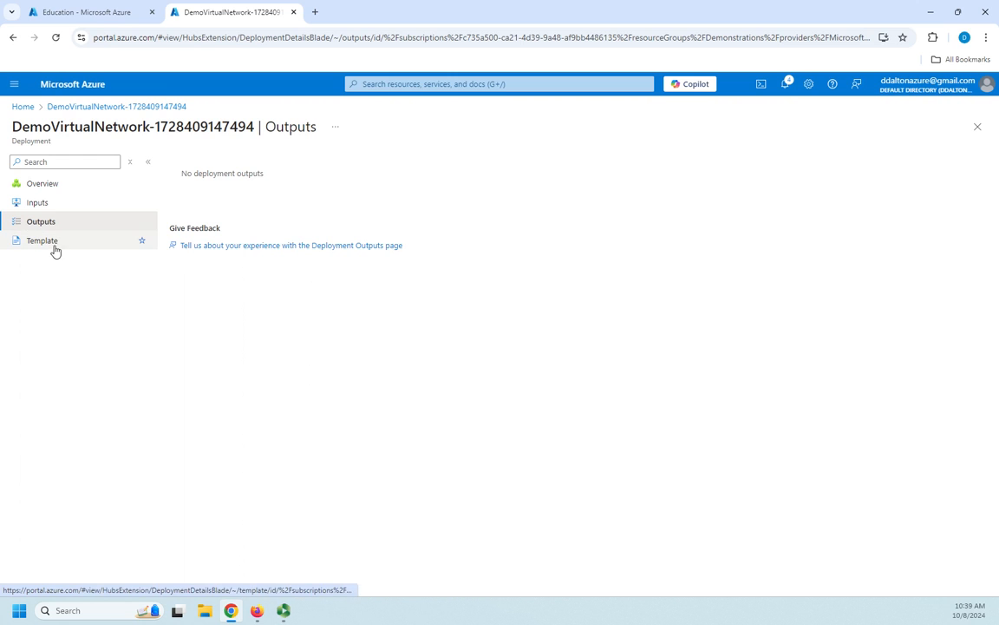
pyautogui.click(45, 243)
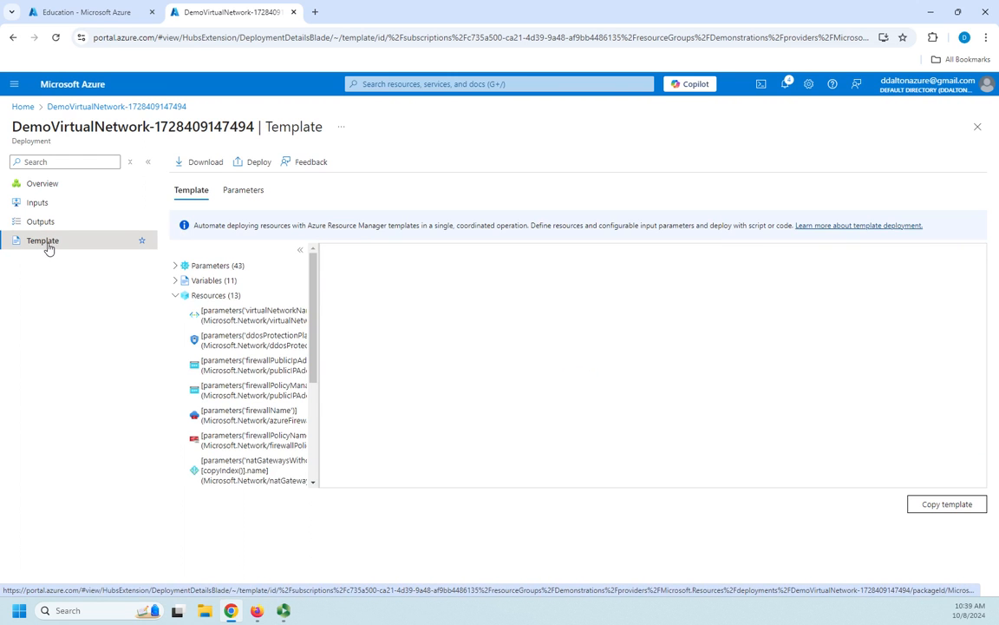
pyautogui.click(38, 210)
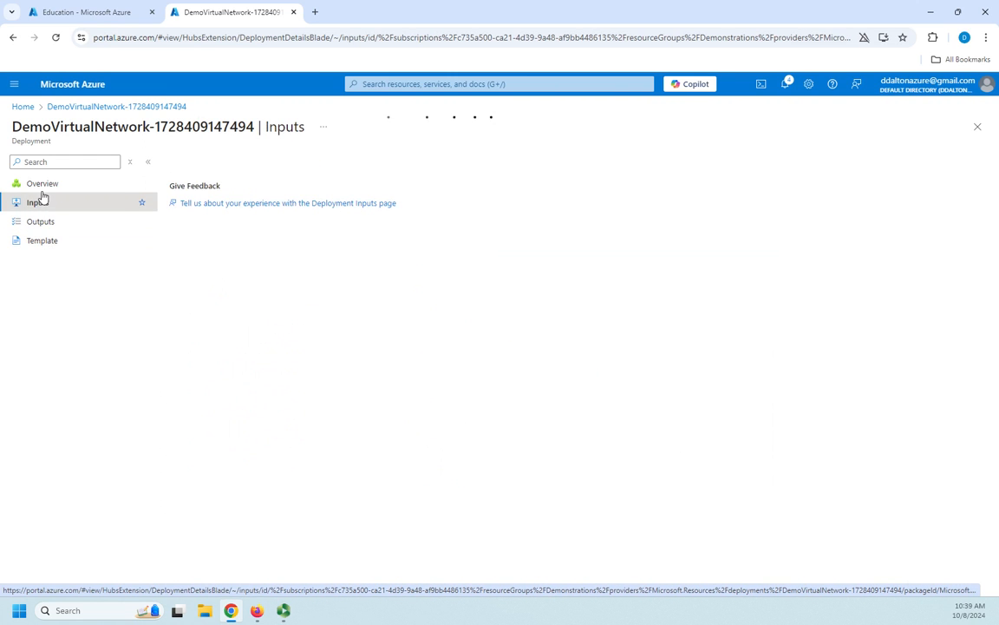
pyautogui.click(40, 182)
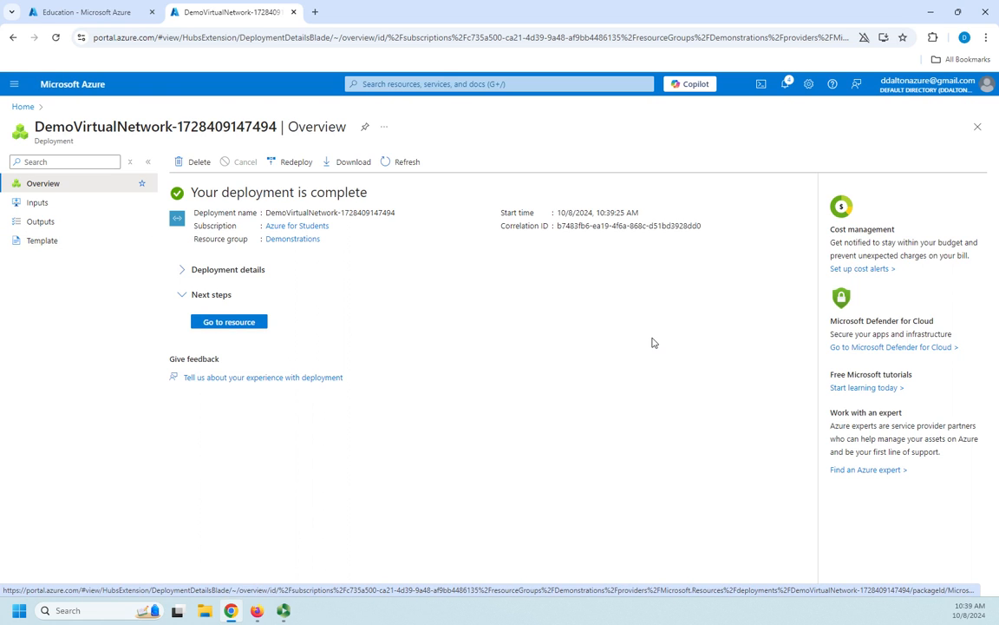
pyautogui.click(231, 322)
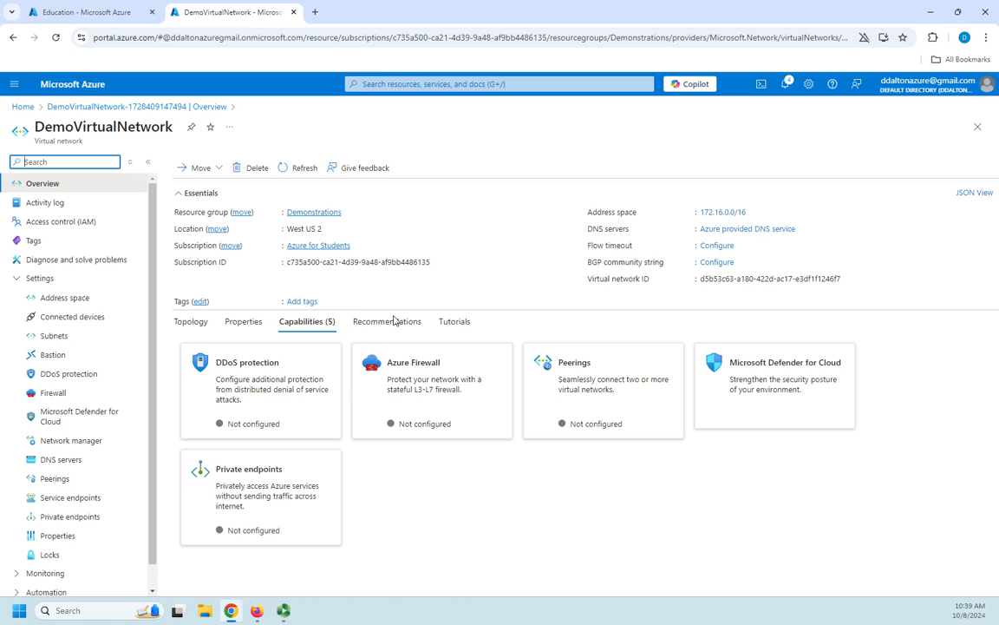